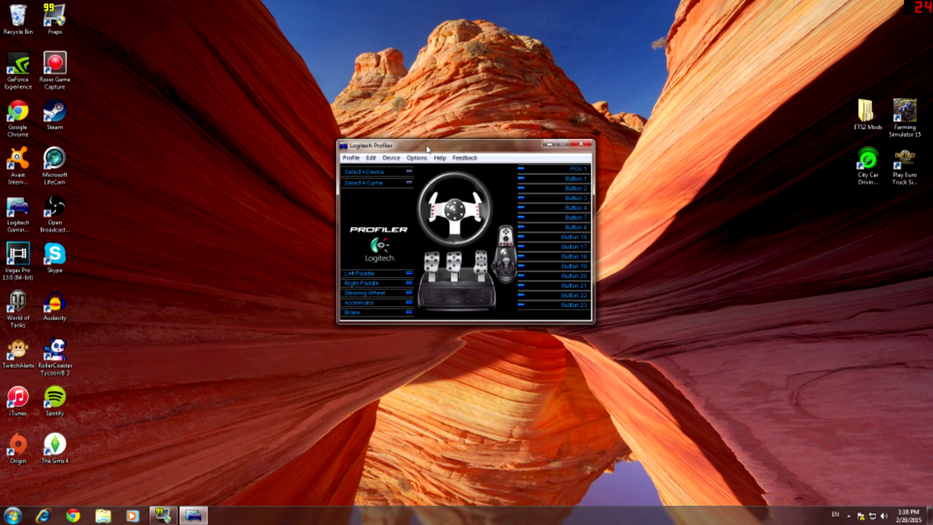
Move the Logitech Profiler window slightly right and down on the desktop.
{"action": "left_click_drag", "start_coordinate": [427, 149], "coordinate": [446, 157]}
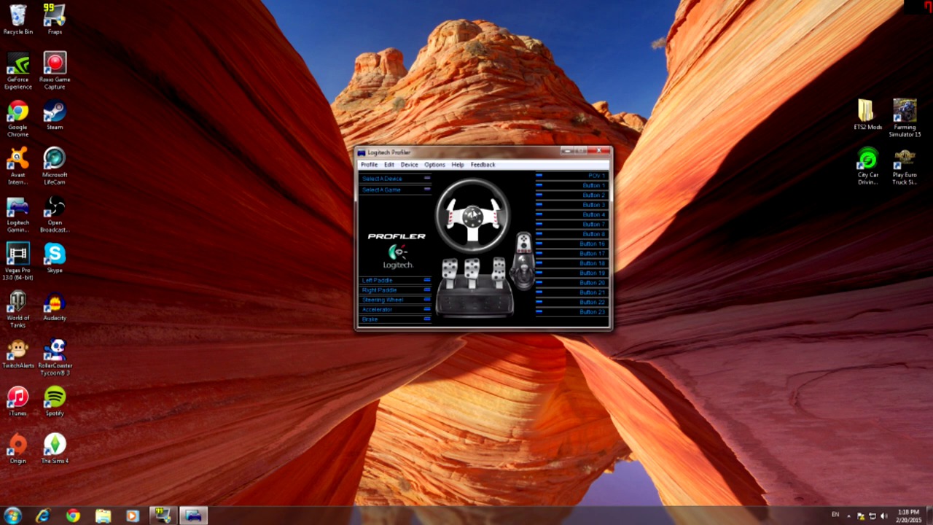
Select the G27 Racing Wheel as the default device in Logitech Profiler.
{"action": "left_click", "coordinate": [409, 165]}
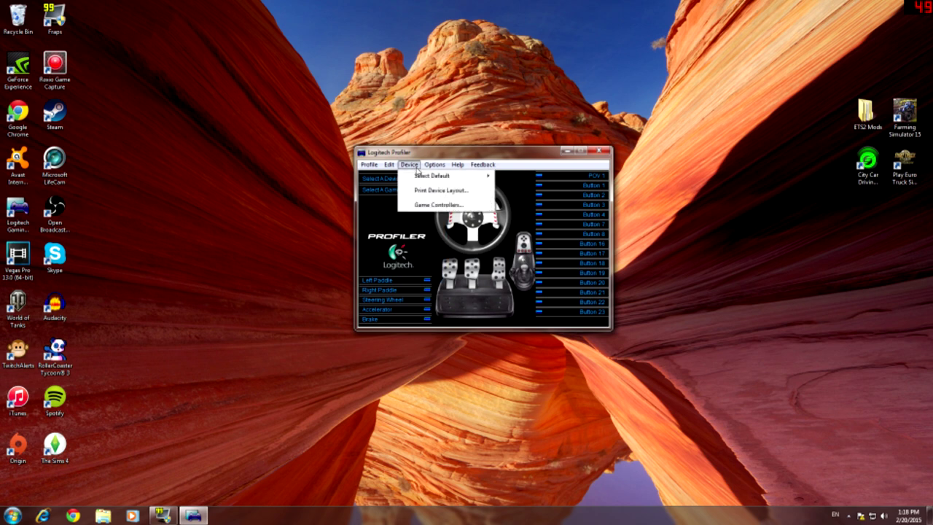
{"action": "mouse_move", "coordinate": [423, 175]}
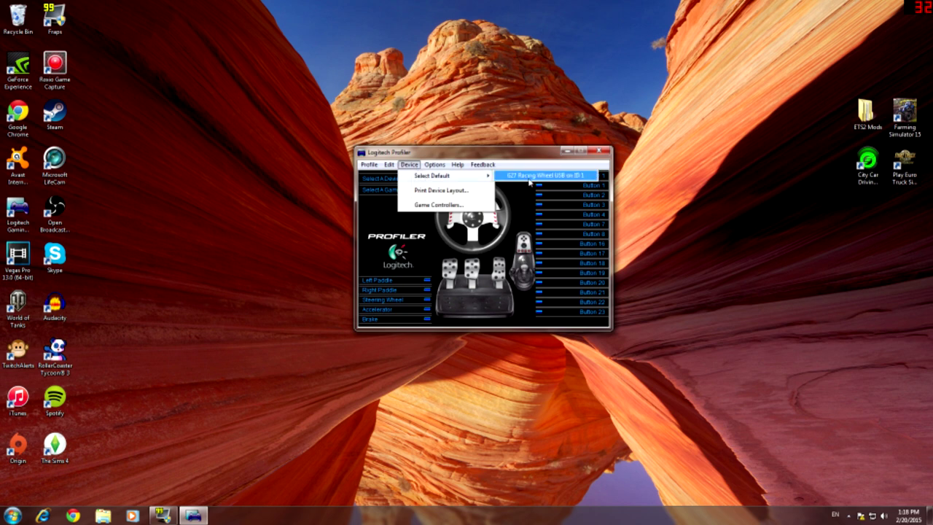
{"action": "left_click", "coordinate": [512, 179]}
{"action": "left_click", "coordinate": [408, 165]}
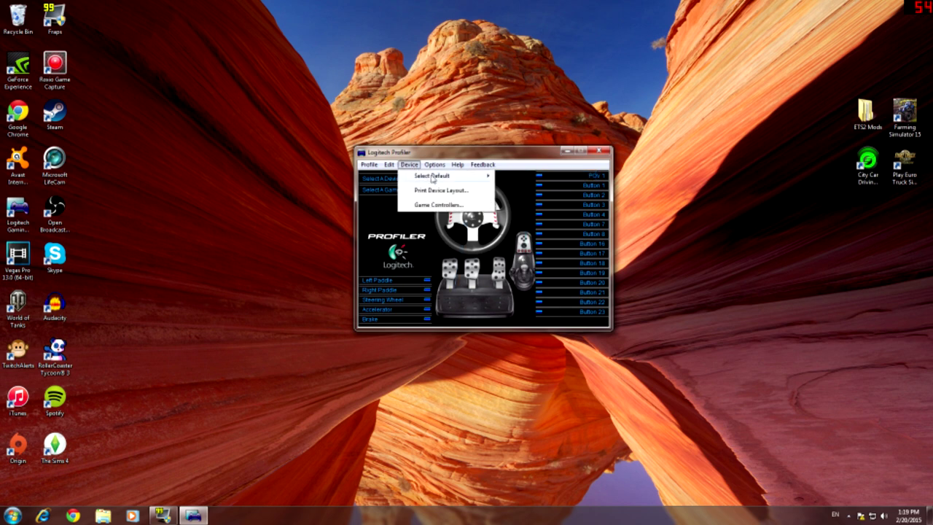
{"action": "mouse_move", "coordinate": [441, 177]}
{"action": "left_click", "coordinate": [517, 179]}
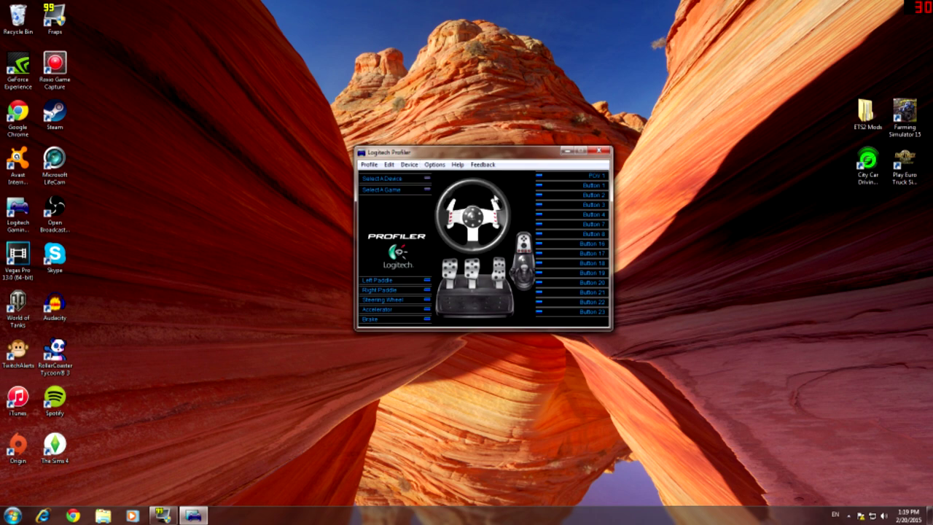
Restore the Global Device Settings to their defaults.
{"action": "left_click", "coordinate": [434, 165]}
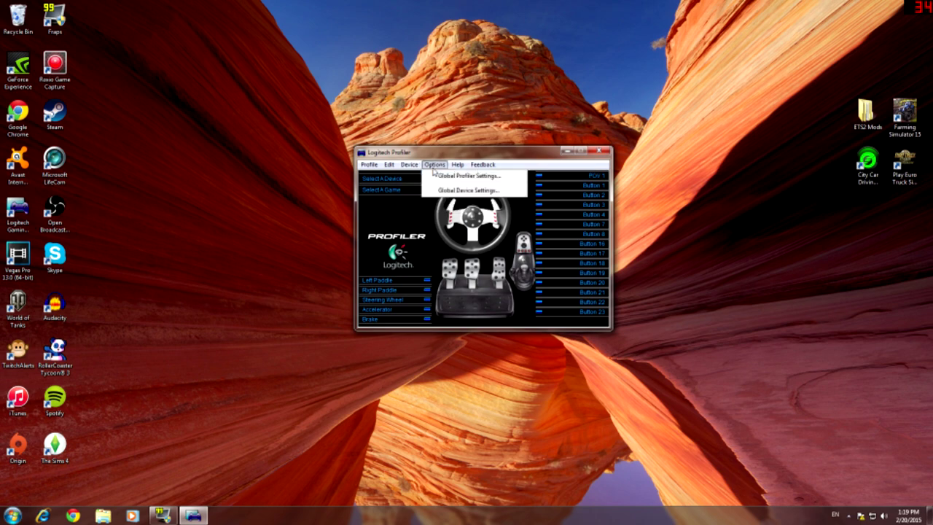
{"action": "left_click", "coordinate": [452, 190]}
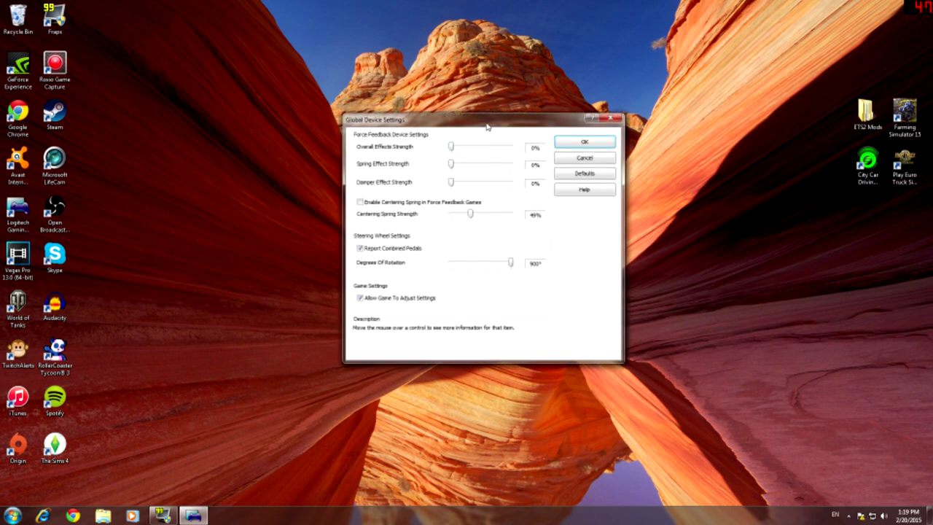
{"action": "left_click_drag", "start_coordinate": [487, 122], "coordinate": [482, 135]}
{"action": "left_click", "coordinate": [577, 186]}
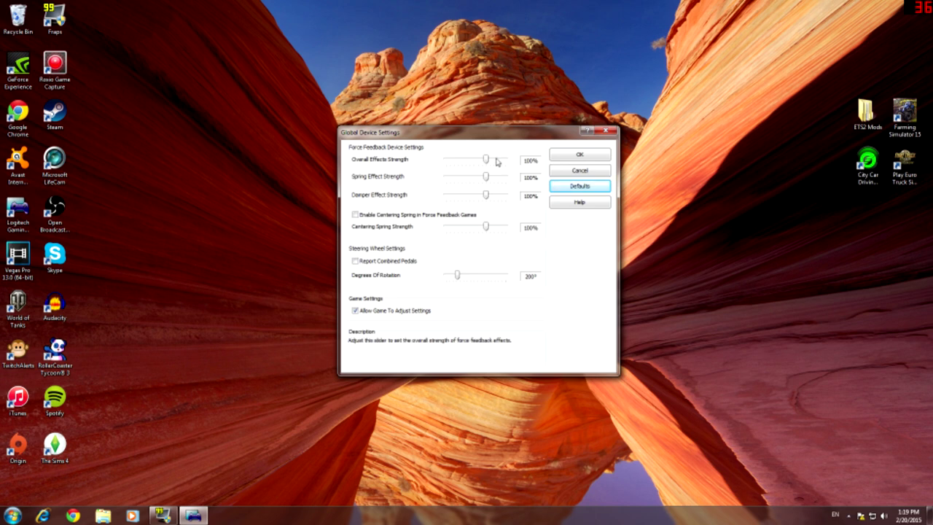
Set Overall, Spring and Damper to 0%, Centering Spring to 49%, and rotation to 900°.
{"action": "left_click_drag", "start_coordinate": [485, 159], "coordinate": [445, 195]}
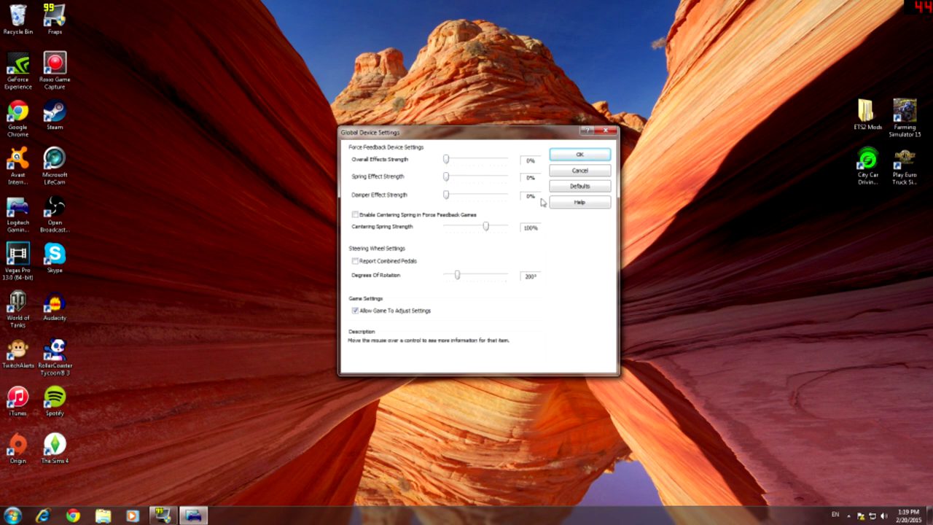
{"action": "left_click_drag", "start_coordinate": [486, 228], "coordinate": [467, 230]}
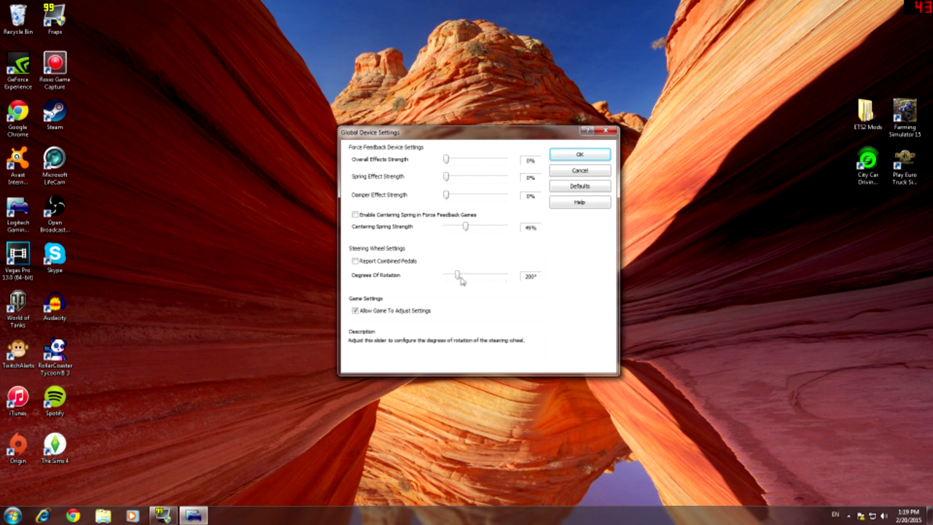
{"action": "left_click_drag", "start_coordinate": [457, 275], "coordinate": [530, 275]}
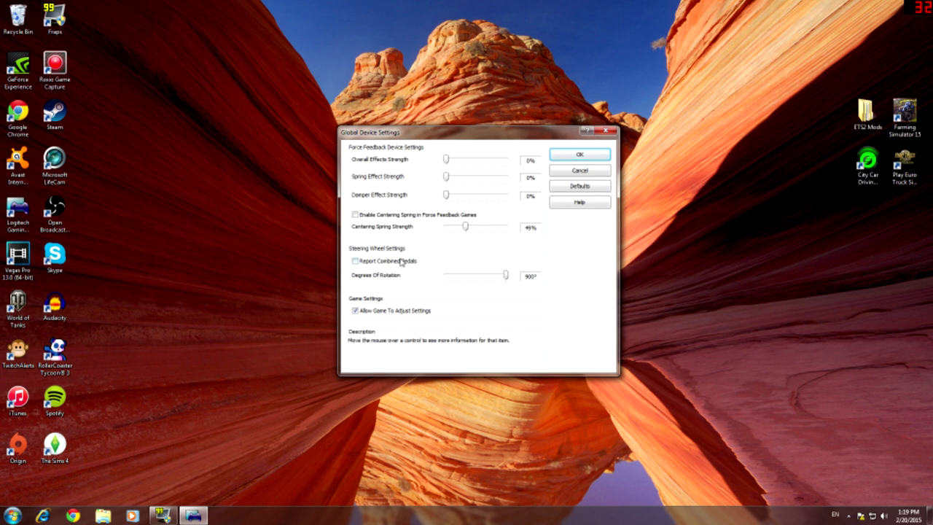
Enable Report Combined Pedals and apply the global device settings with OK.
{"action": "left_click", "coordinate": [356, 261]}
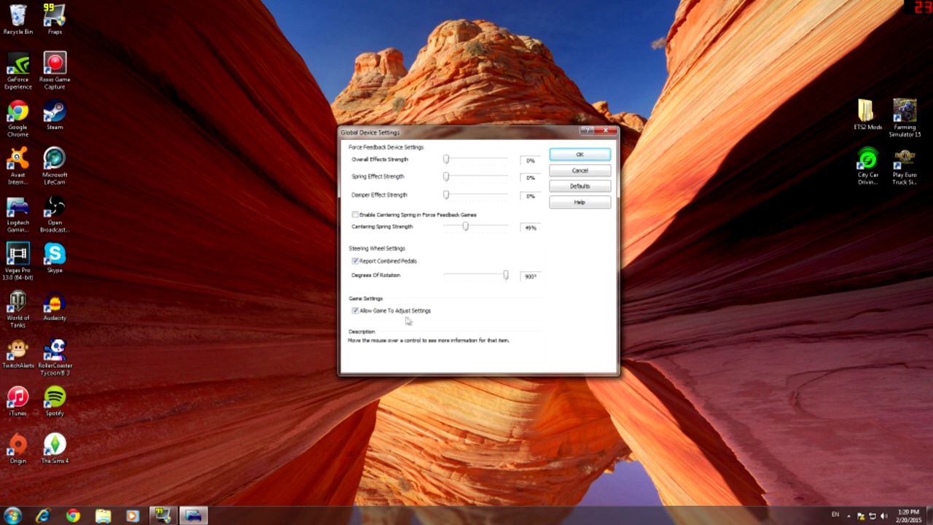
{"action": "mouse_move", "coordinate": [421, 315]}
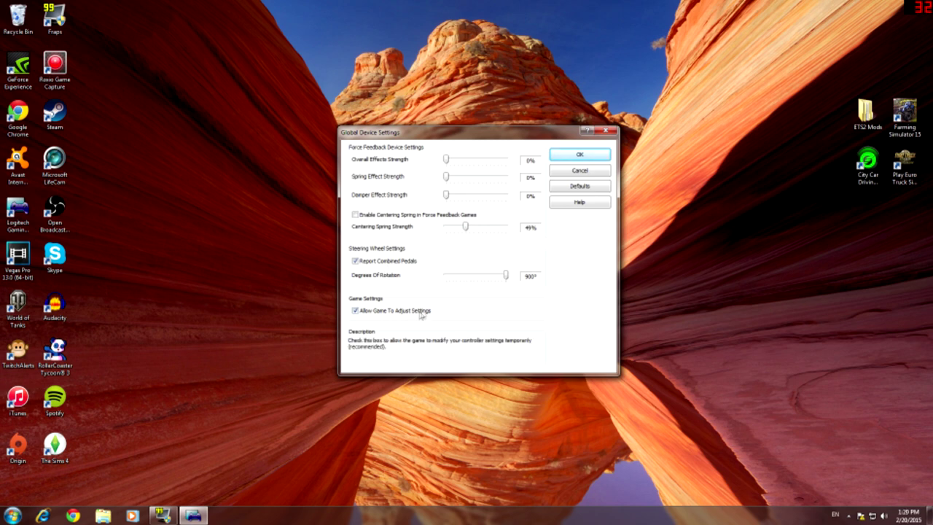
{"action": "left_click", "coordinate": [573, 157]}
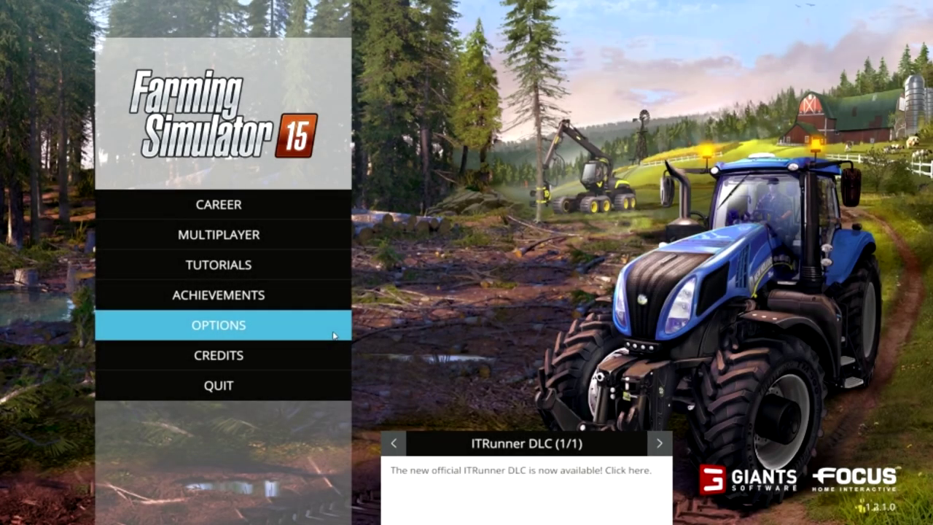
Go to Options, then MISC, then CONTROLS to show the key-binding table.
{"action": "left_click", "coordinate": [263, 335]}
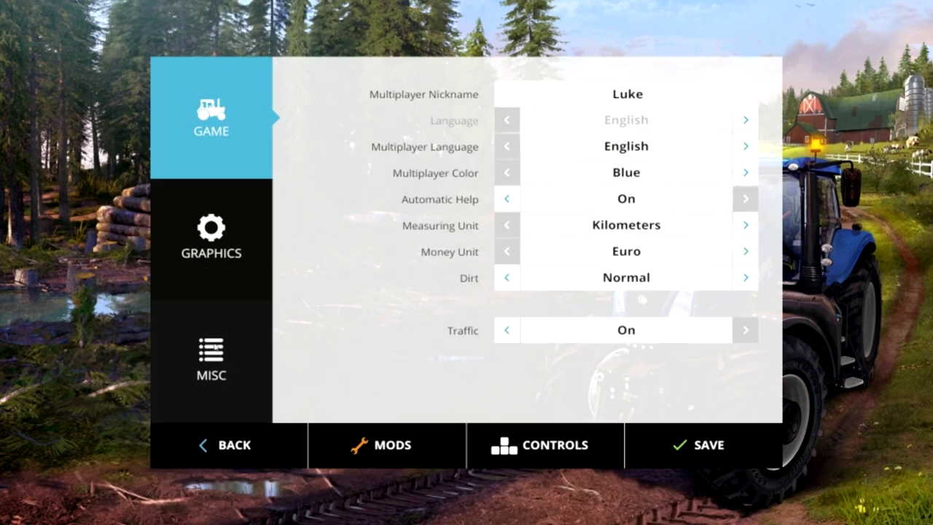
{"action": "left_click", "coordinate": [220, 349]}
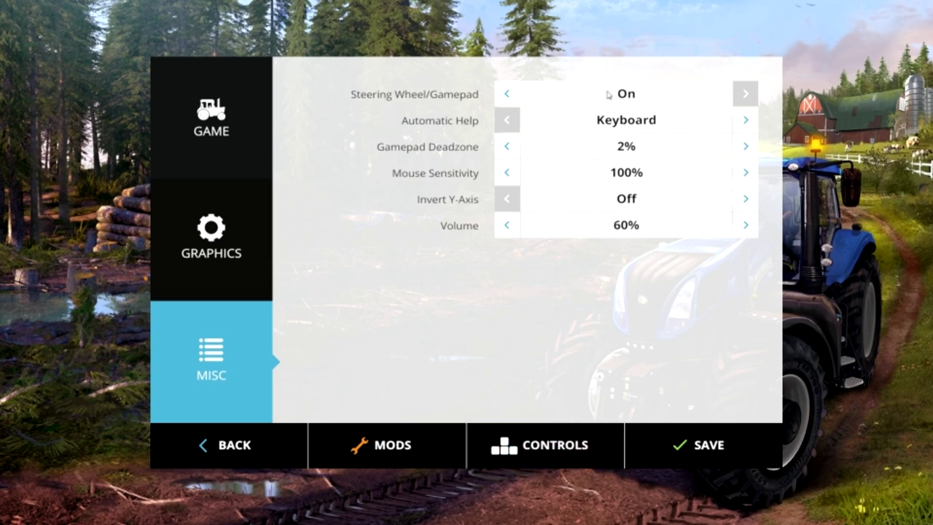
{"action": "left_click", "coordinate": [542, 453]}
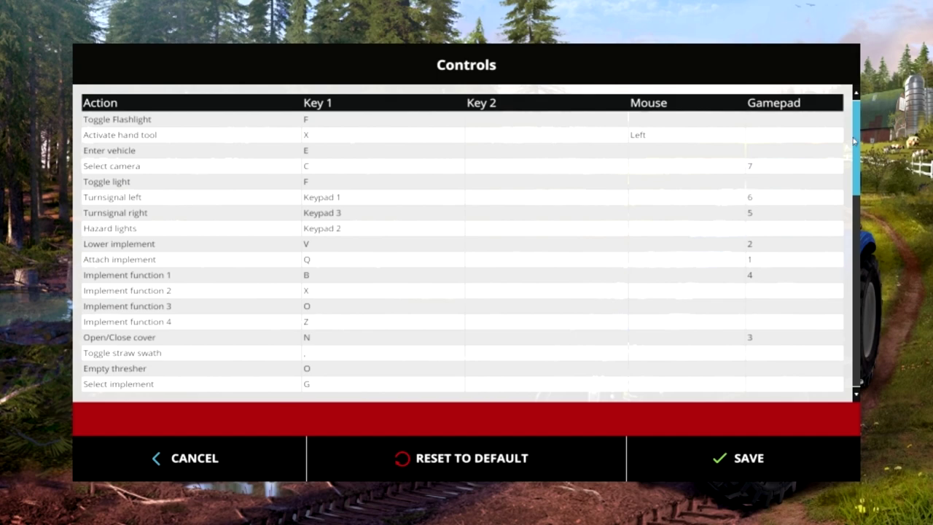
Scroll the Controls list to the Drive and Steer rows and begin rebinding Steer right.
{"action": "scroll", "coordinate": [853, 166], "scroll_direction": "down", "scroll_amount": 4}
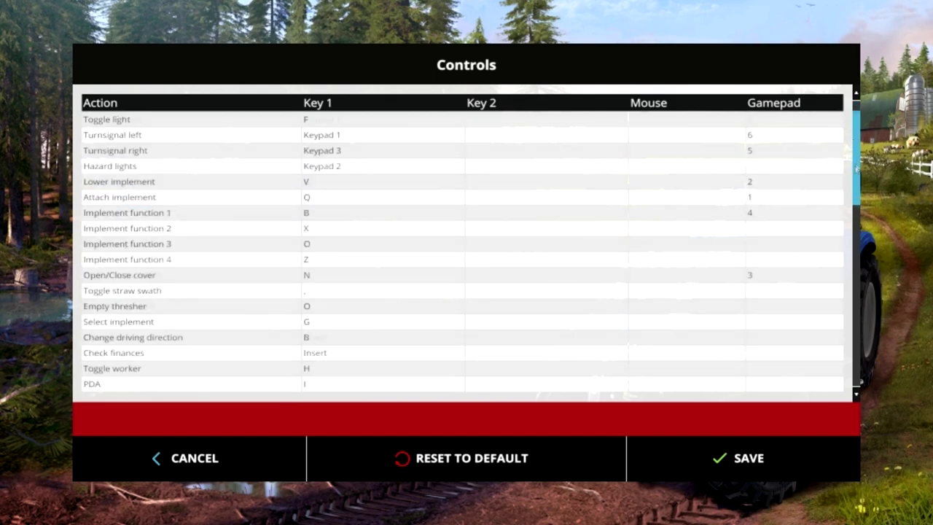
{"action": "left_click_drag", "start_coordinate": [853, 166], "coordinate": [861, 301]}
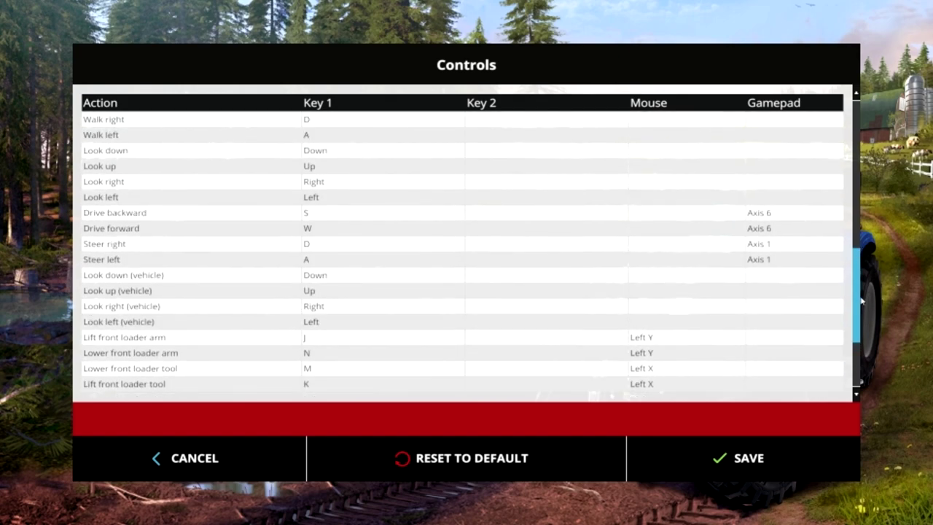
{"action": "left_click_drag", "start_coordinate": [861, 300], "coordinate": [881, 318]}
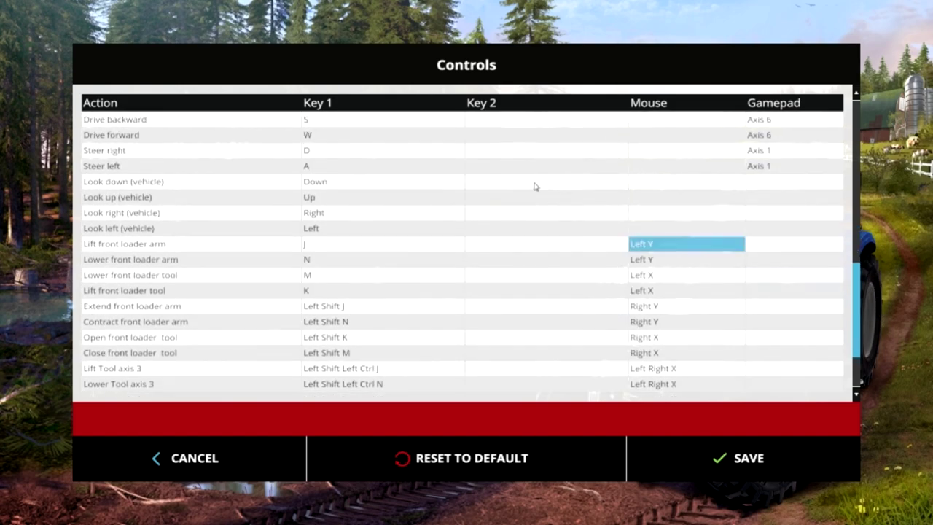
{"action": "left_click", "coordinate": [774, 152]}
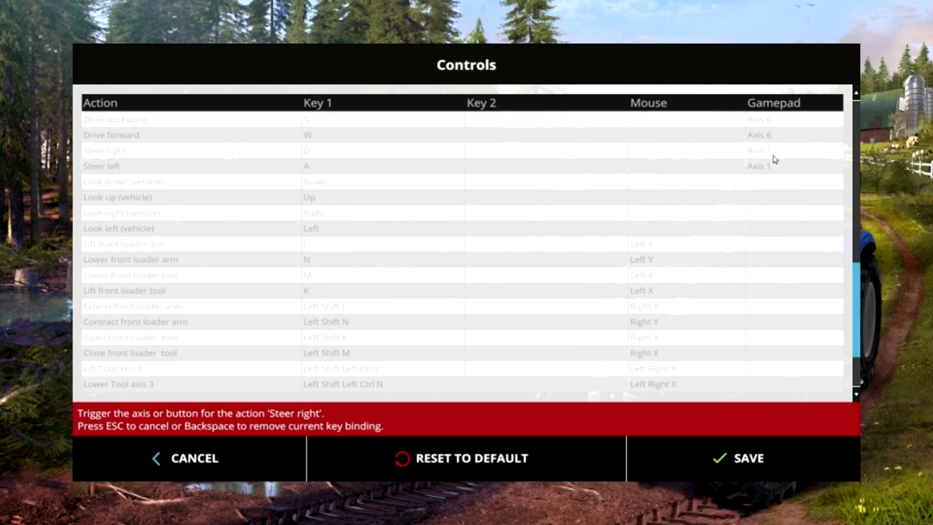
Bind Steer right and Steer left to the wheel's gamepad Axis 1.
{"action": "key", "text": "Escape"}
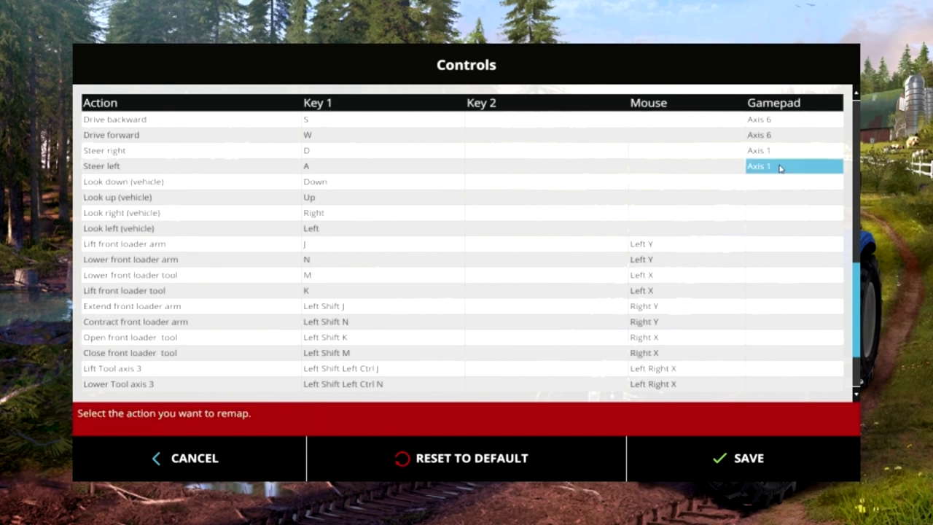
{"action": "left_click", "coordinate": [778, 168]}
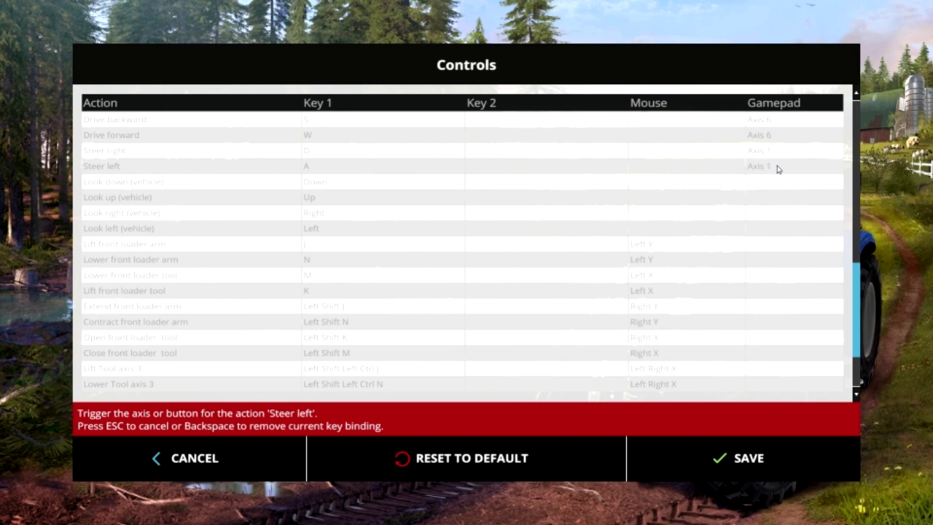
{"action": "key", "text": "Escape"}
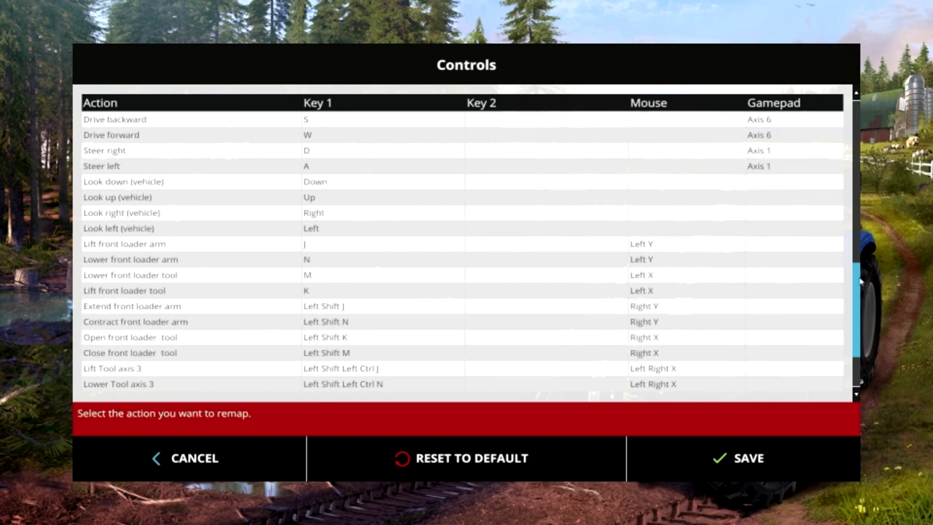
Bind Drive backward and Drive forward to the pedals' gamepad Axis 6.
{"action": "scroll", "coordinate": [860, 284], "scroll_direction": "up", "scroll_amount": 5}
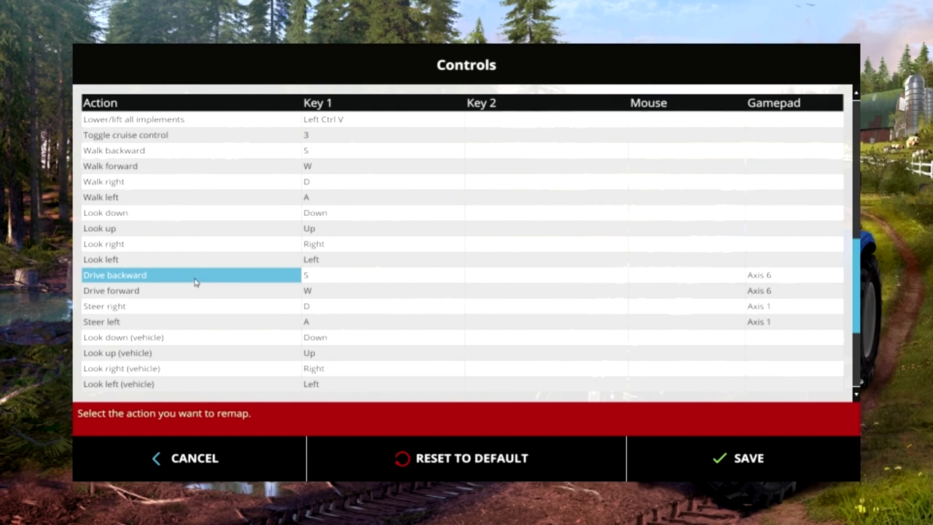
{"action": "left_click", "coordinate": [773, 281]}
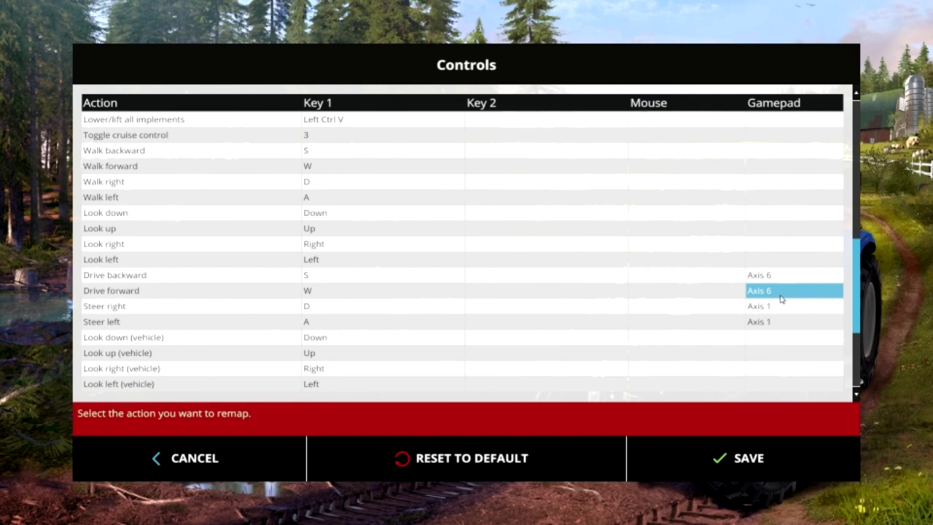
{"action": "left_click", "coordinate": [780, 299]}
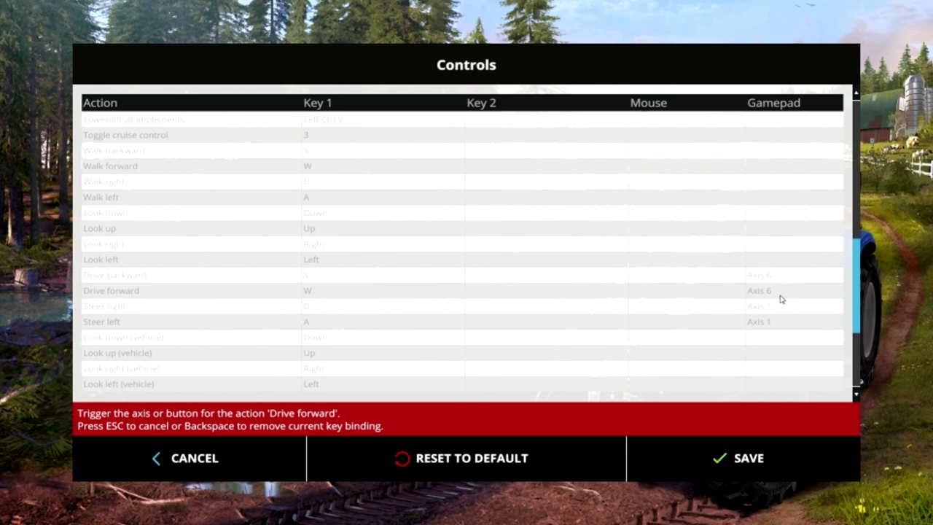
{"action": "key", "text": "Escape"}
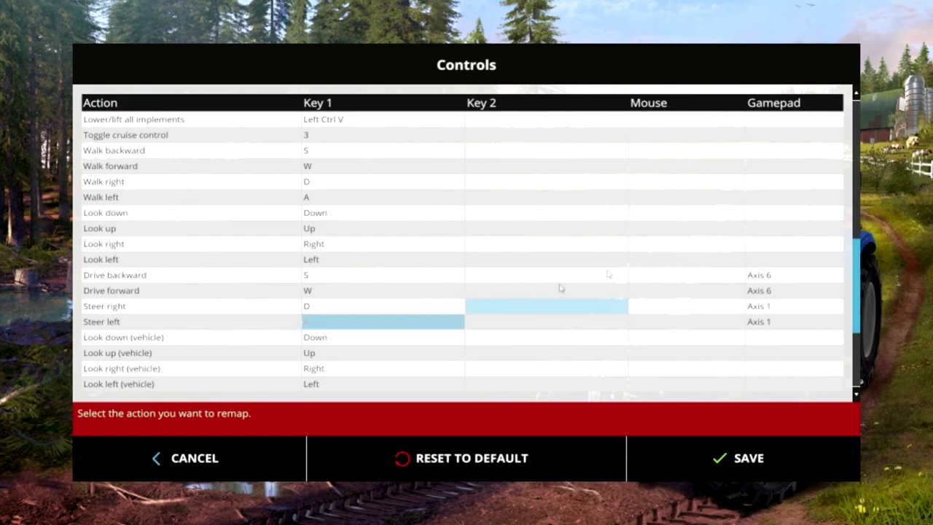
{"action": "scroll", "coordinate": [733, 237], "scroll_direction": "up", "scroll_amount": 10}
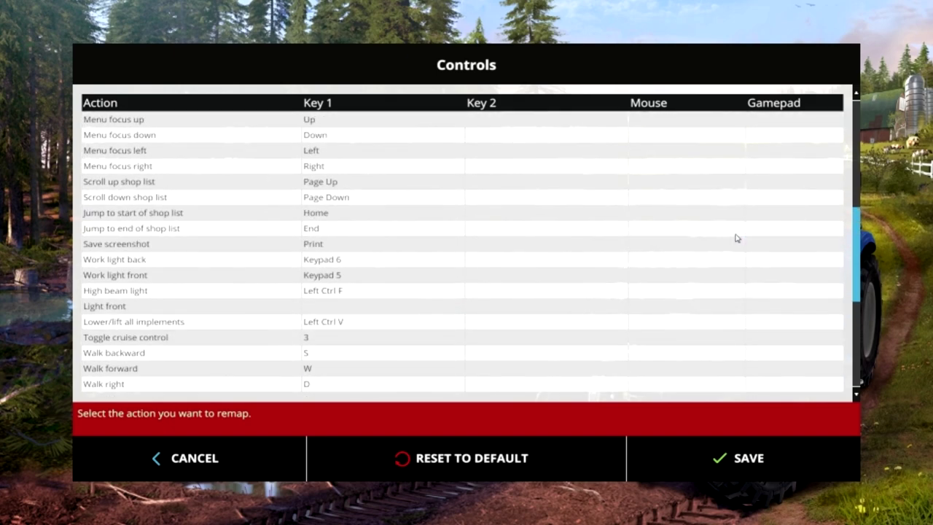
{"action": "scroll", "coordinate": [735, 237], "scroll_direction": "up", "scroll_amount": 10}
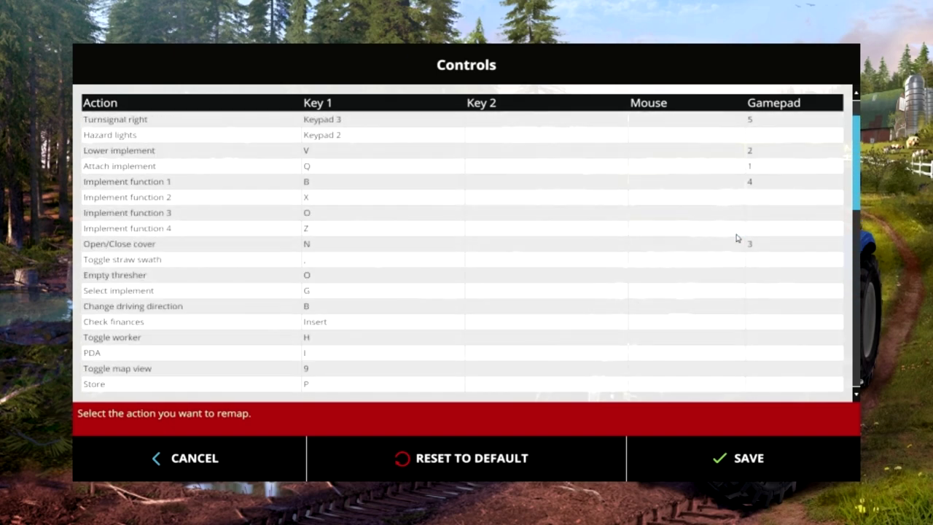
{"action": "scroll", "coordinate": [737, 237], "scroll_direction": "down", "scroll_amount": 8}
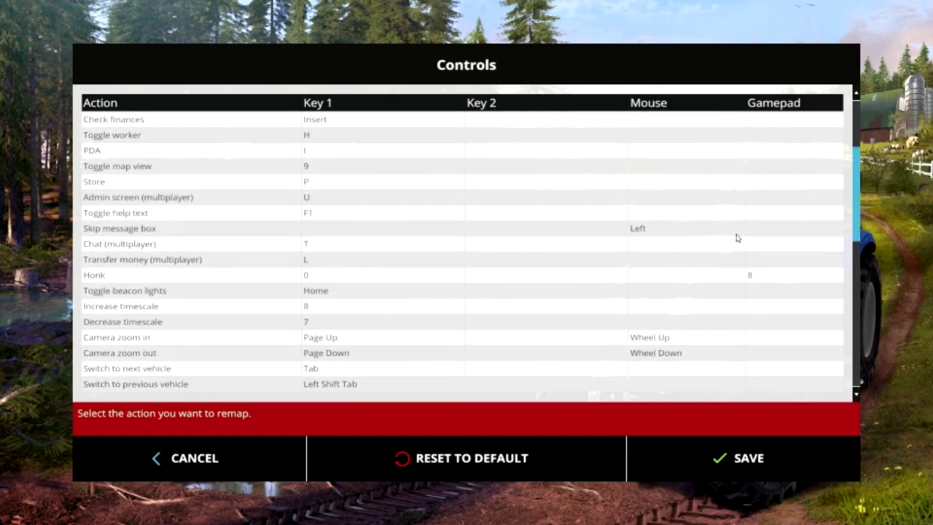
{"action": "scroll", "coordinate": [736, 238], "scroll_direction": "down", "scroll_amount": 10}
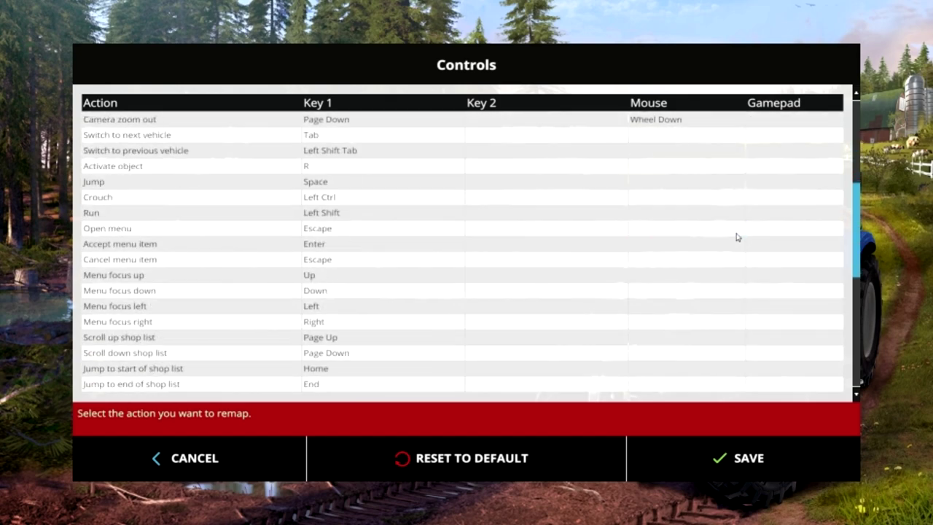
{"action": "scroll", "coordinate": [737, 236], "scroll_direction": "down", "scroll_amount": 8}
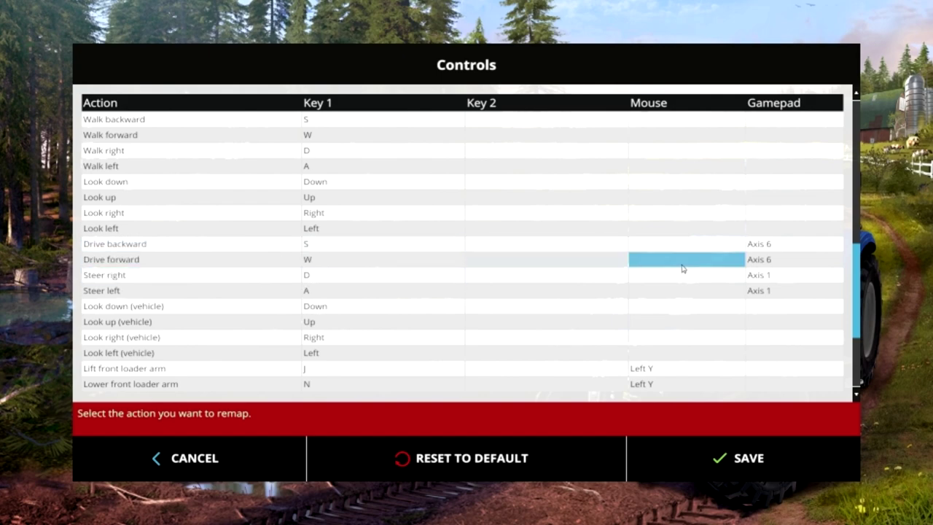
{"action": "scroll", "coordinate": [778, 295], "scroll_direction": "up", "scroll_amount": 5}
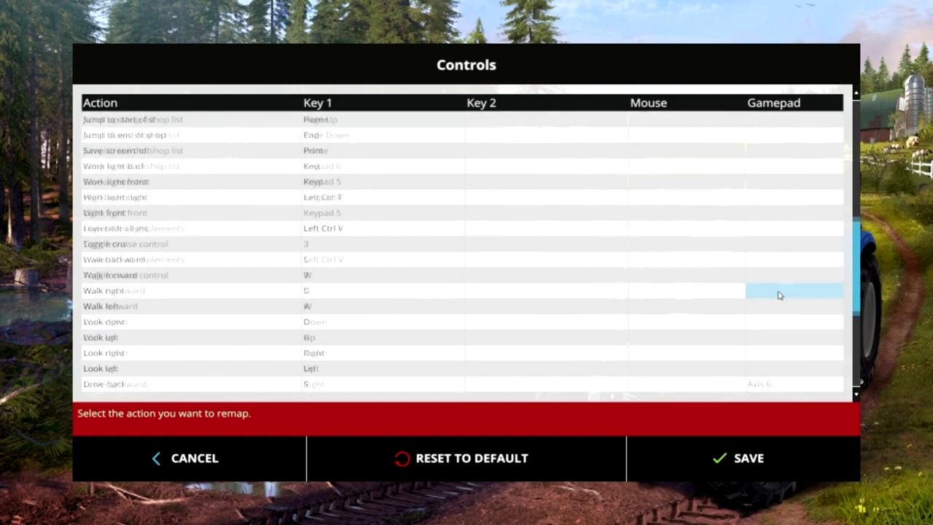
{"action": "scroll", "coordinate": [779, 296], "scroll_direction": "up", "scroll_amount": 10}
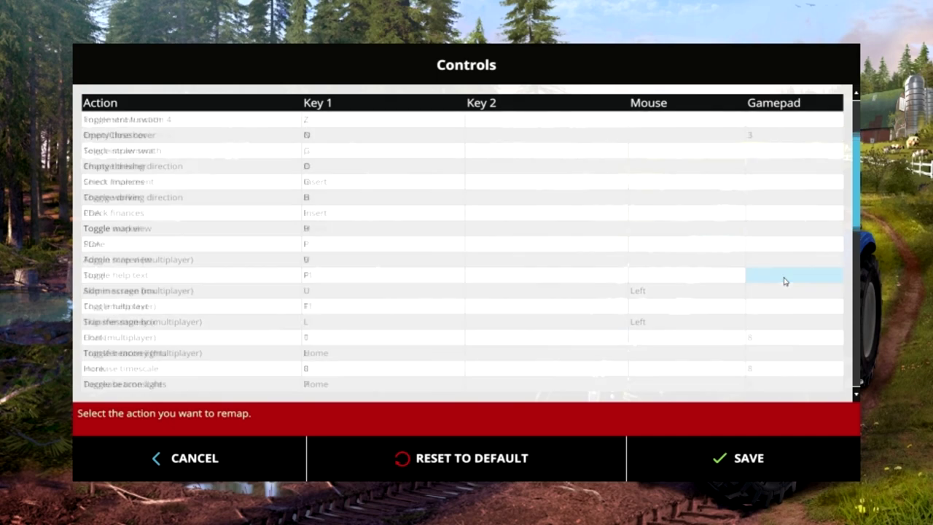
{"action": "scroll", "coordinate": [785, 281], "scroll_direction": "up", "scroll_amount": 6}
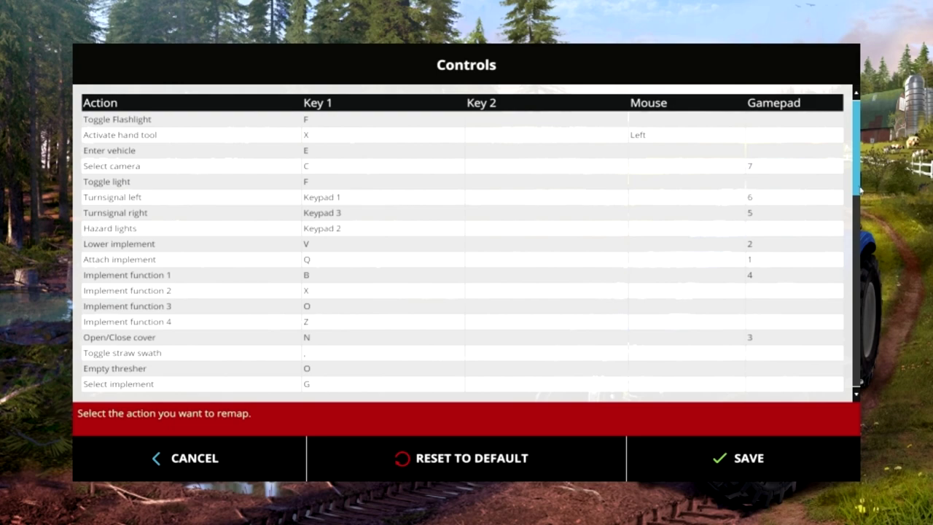
{"action": "left_click_drag", "start_coordinate": [860, 189], "coordinate": [876, 295]}
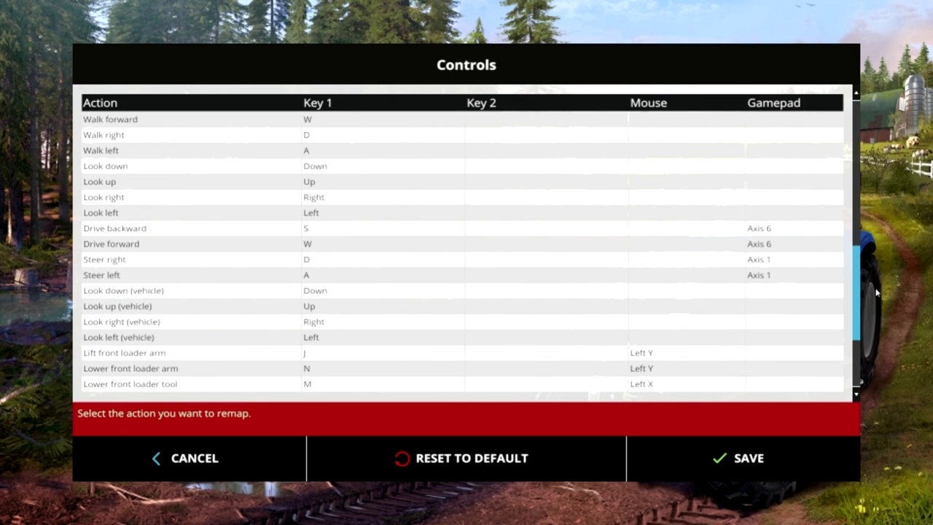
{"action": "scroll", "coordinate": [859, 277], "scroll_direction": "up", "scroll_amount": 4}
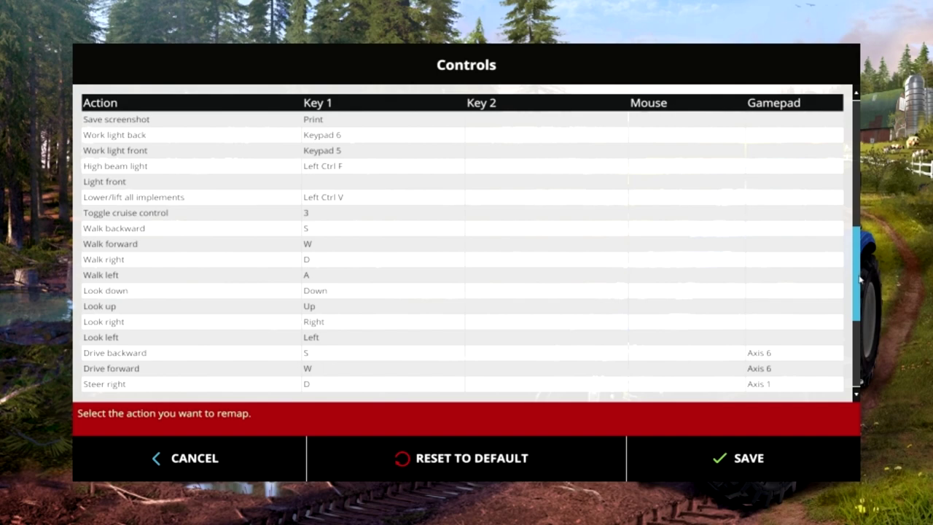
{"action": "scroll", "coordinate": [860, 281], "scroll_direction": "down", "scroll_amount": 1}
{"action": "scroll", "coordinate": [860, 284], "scroll_direction": "down", "scroll_amount": 5}
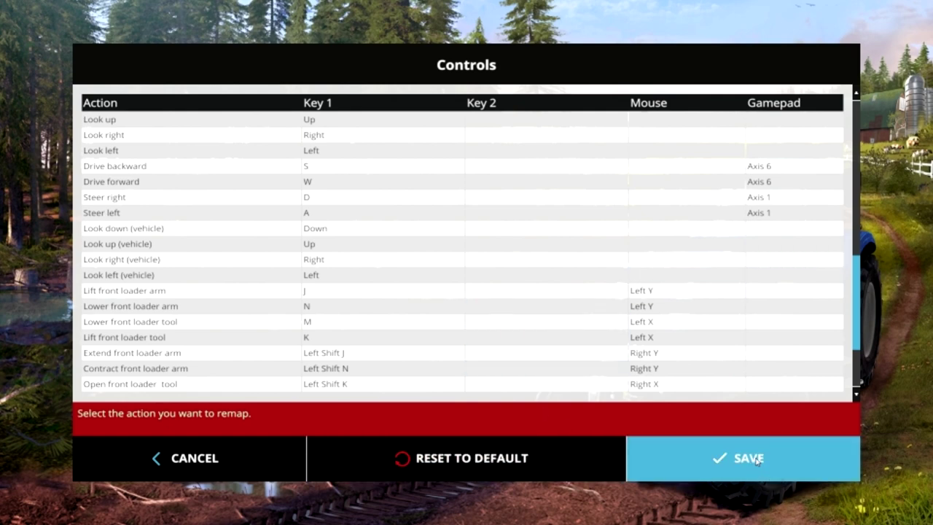
Save the control bindings, check Steering Wheel/Gamepad is On under MISC, and return to the main menu.
{"action": "left_click", "coordinate": [232, 458]}
{"action": "left_click", "coordinate": [233, 462]}
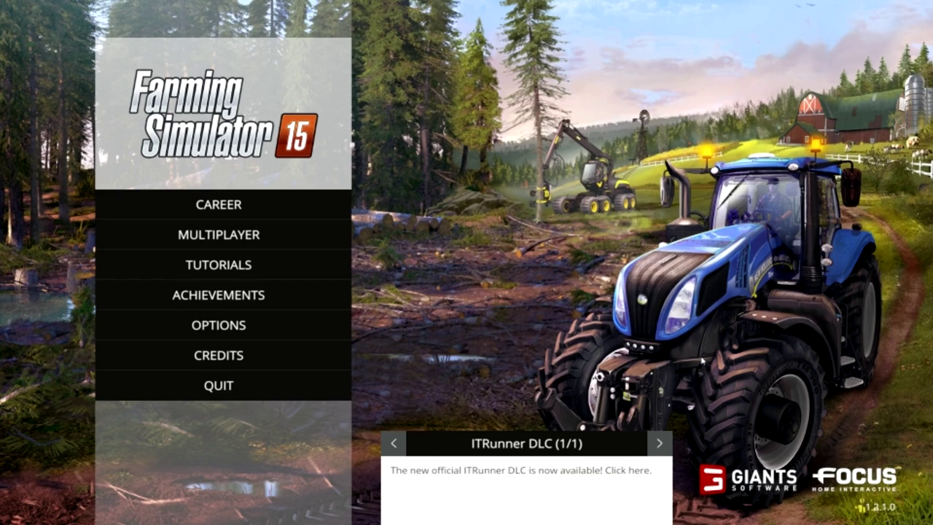
{"action": "left_click", "coordinate": [284, 329]}
{"action": "left_click", "coordinate": [206, 315]}
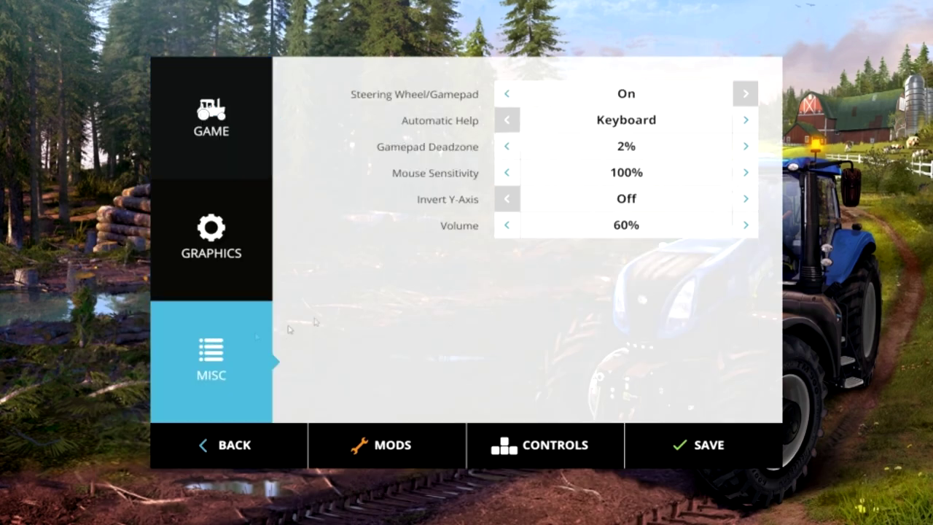
{"action": "left_click", "coordinate": [256, 444]}
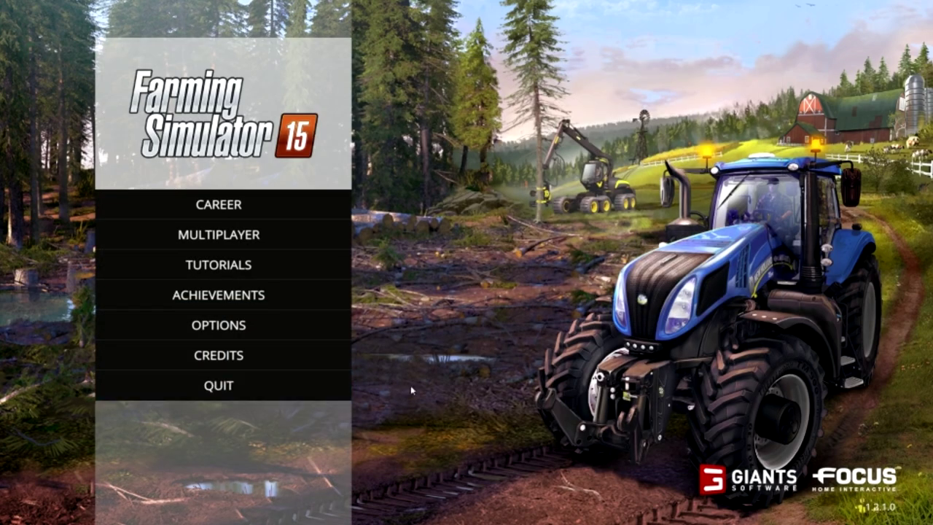